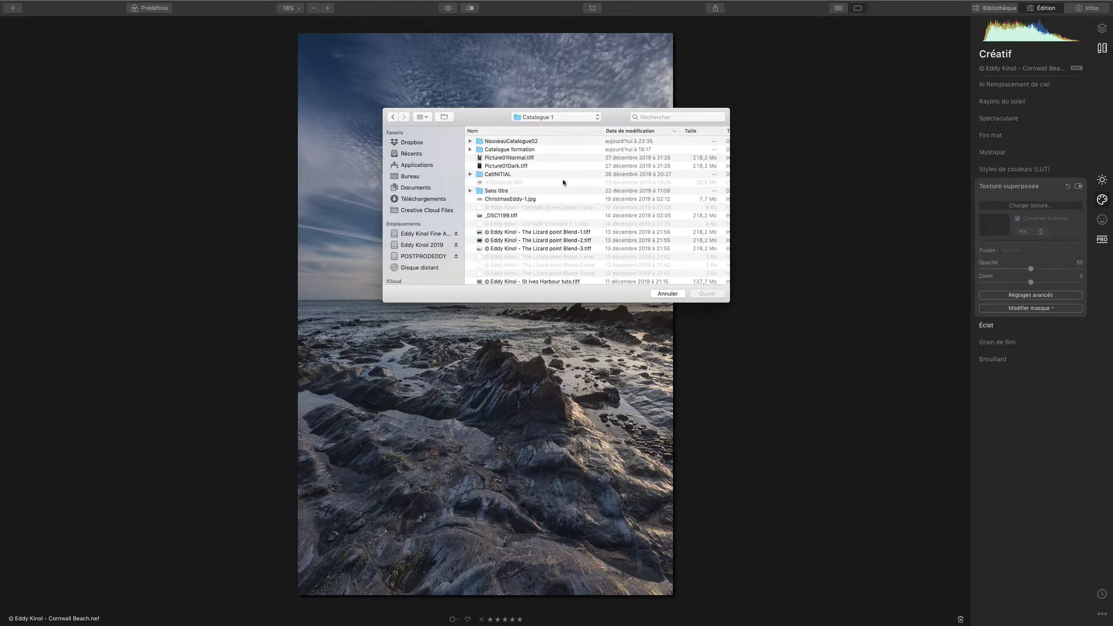
Step: Load the image The Lizard point Blend-1.tiff as the overlay texture and set its opacity to 100
{"action": "scroll", "coordinate": [551, 188], "scroll_direction": "down", "scroll_amount": 1}
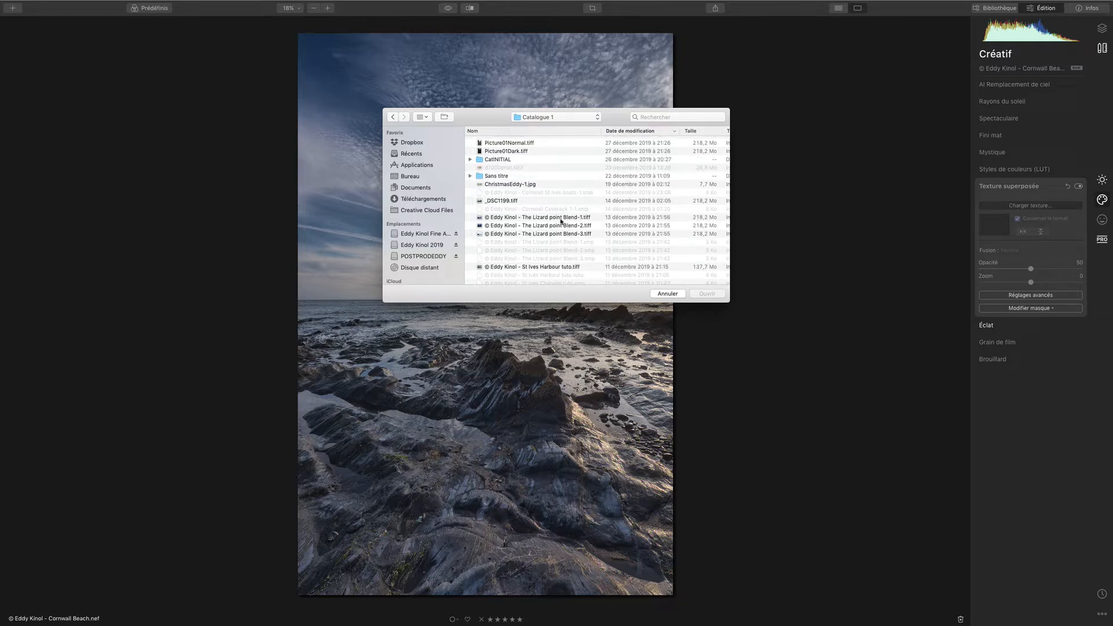
{"action": "left_click", "coordinate": [564, 218]}
{"action": "left_click", "coordinate": [707, 293]}
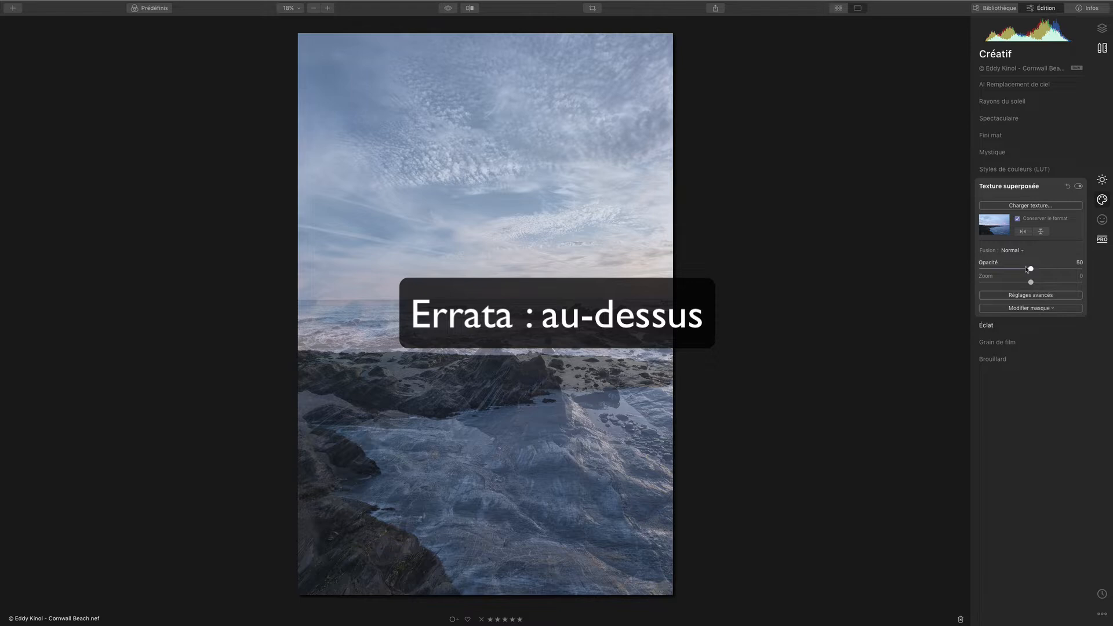
{"action": "left_click_drag", "start_coordinate": [1031, 270], "coordinate": [1109, 271]}
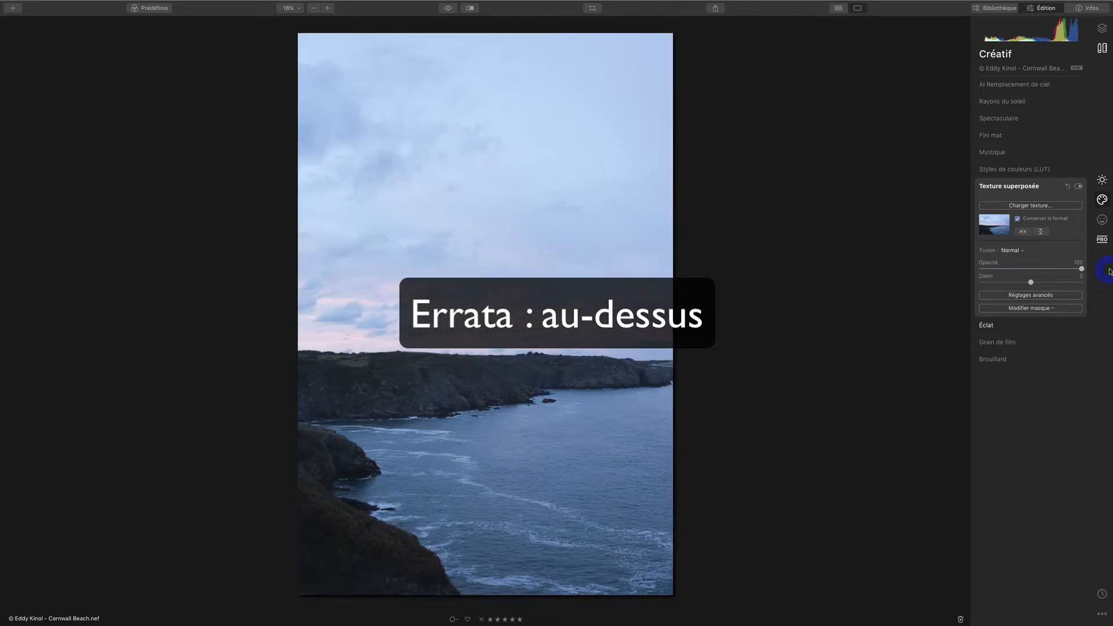
Step: Try flipping the overlay texture horizontally and vertically, restoring its original orientation after each flip
{"action": "left_click", "coordinate": [1026, 233]}
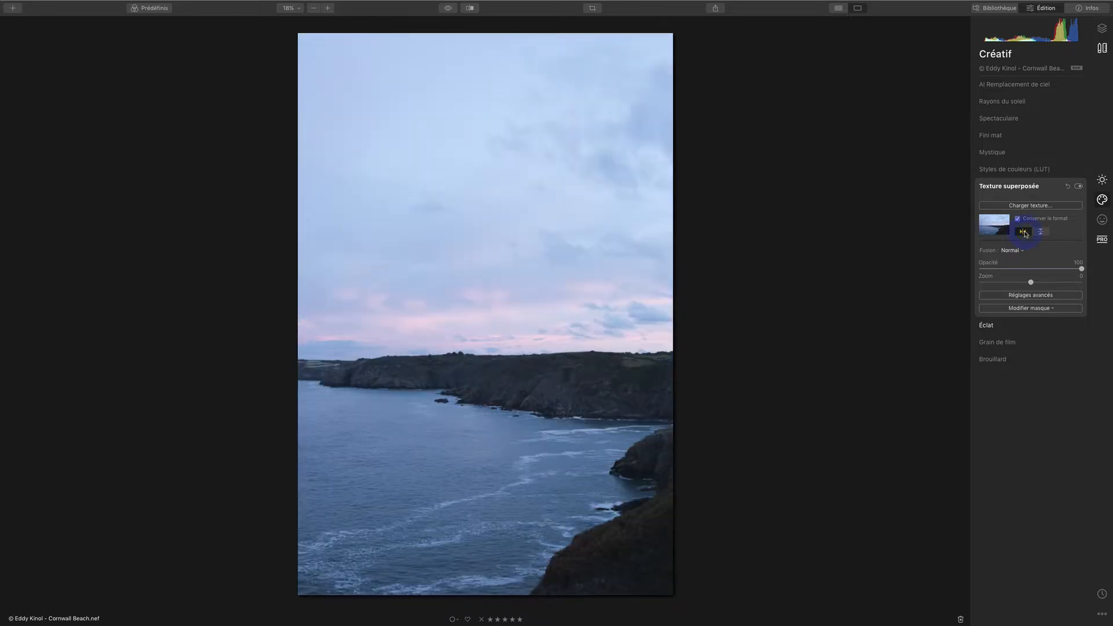
{"action": "left_click", "coordinate": [1026, 233]}
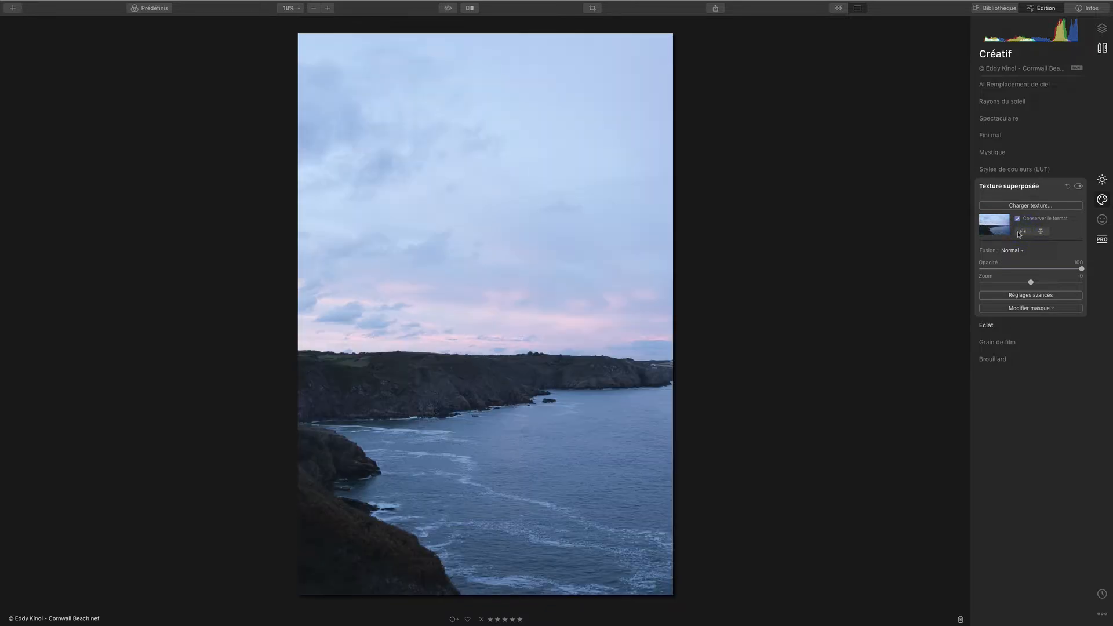
{"action": "left_click", "coordinate": [1040, 231]}
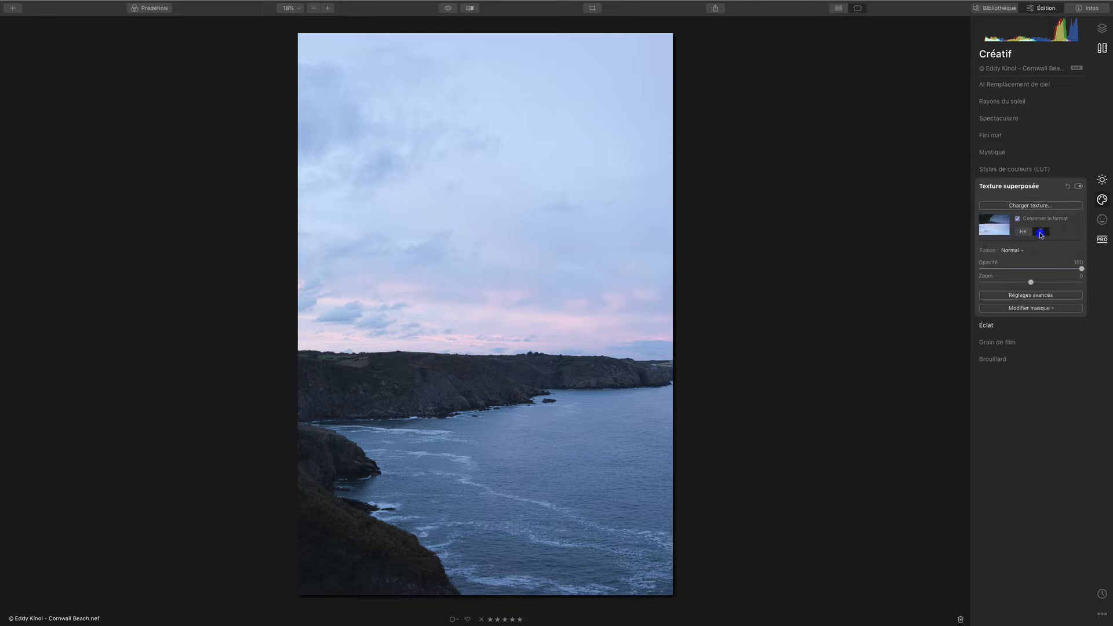
{"action": "left_click", "coordinate": [1041, 233]}
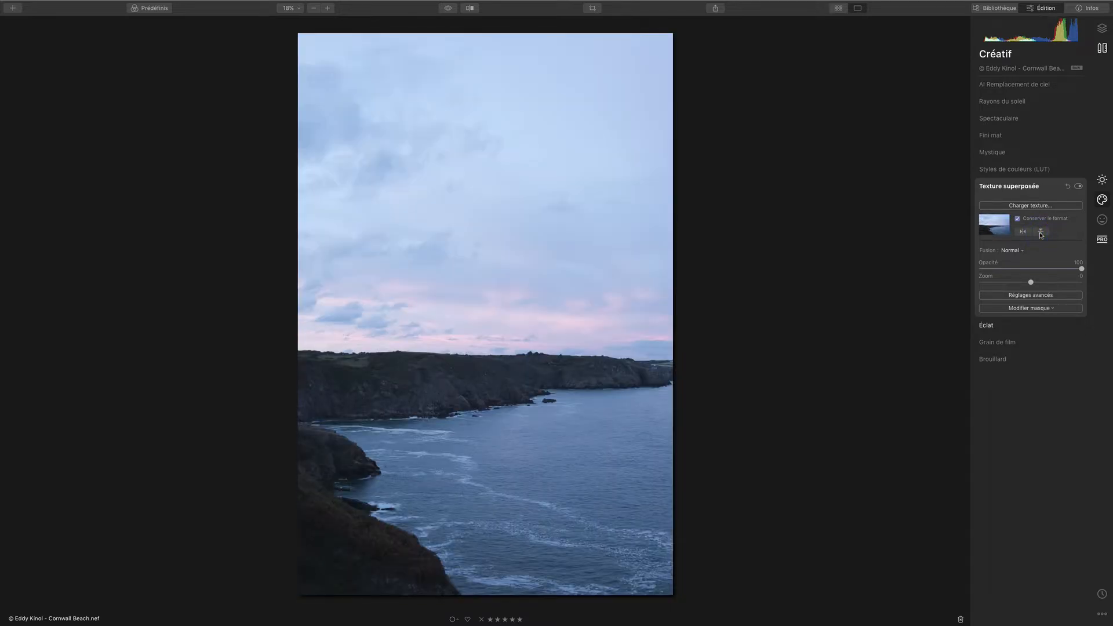
Step: Set the overlay texture's zoom to 100 and flip it vertically
{"action": "left_click_drag", "start_coordinate": [1022, 285], "coordinate": [1107, 282]}
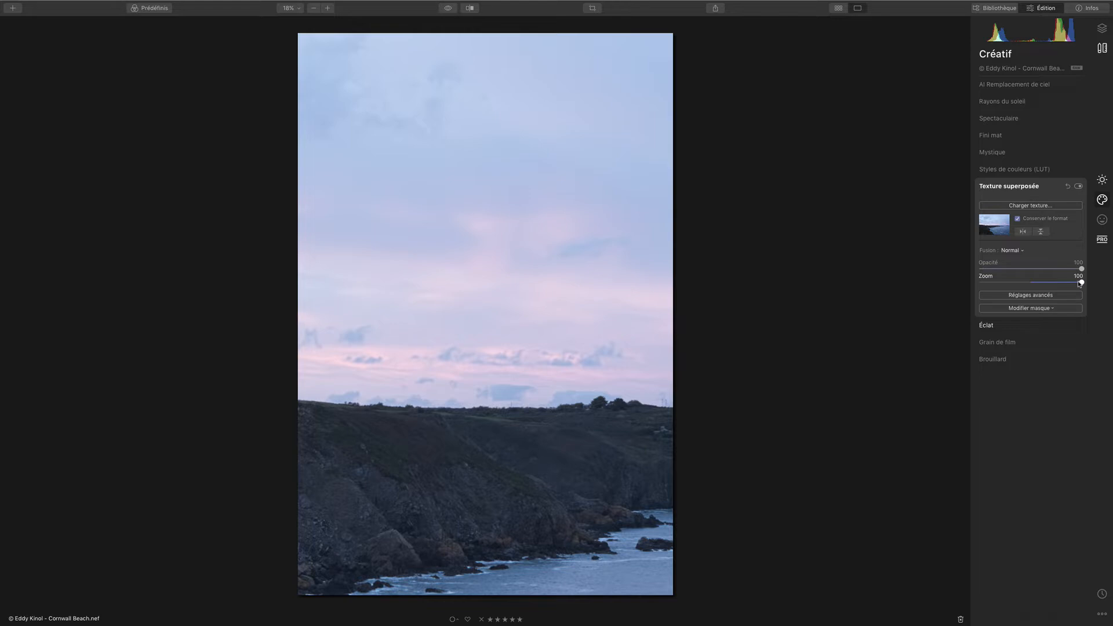
{"action": "left_click", "coordinate": [1042, 232]}
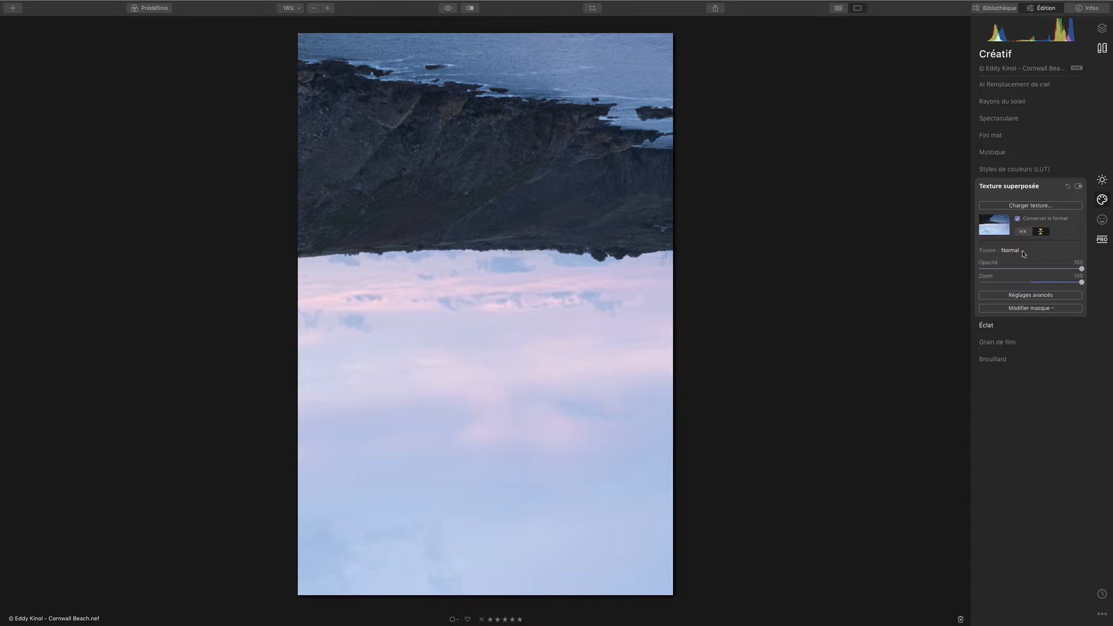
Step: Blend the overlay texture in Obscurcir mode at 37 opacity
{"action": "left_click", "coordinate": [1024, 252]}
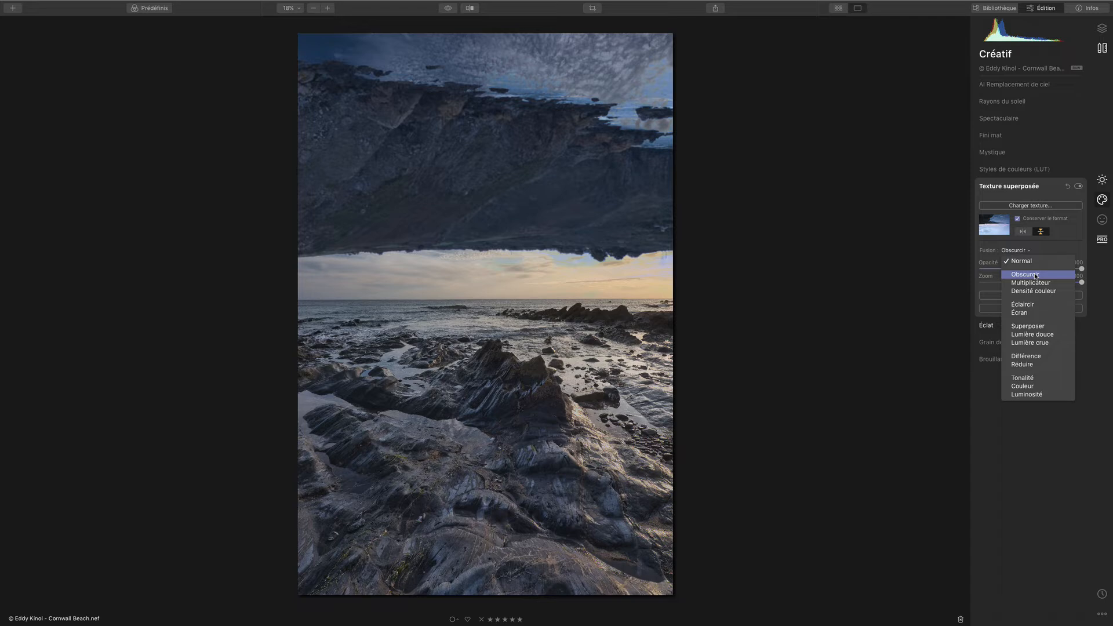
{"action": "left_click", "coordinate": [1036, 275]}
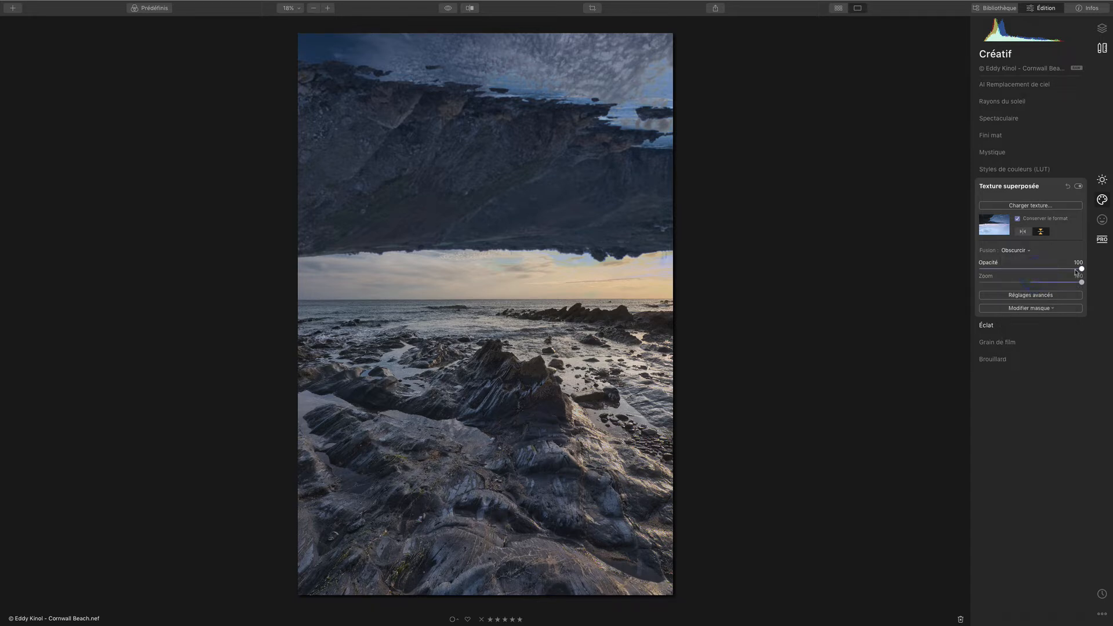
{"action": "left_click_drag", "start_coordinate": [1082, 269], "coordinate": [1018, 268]}
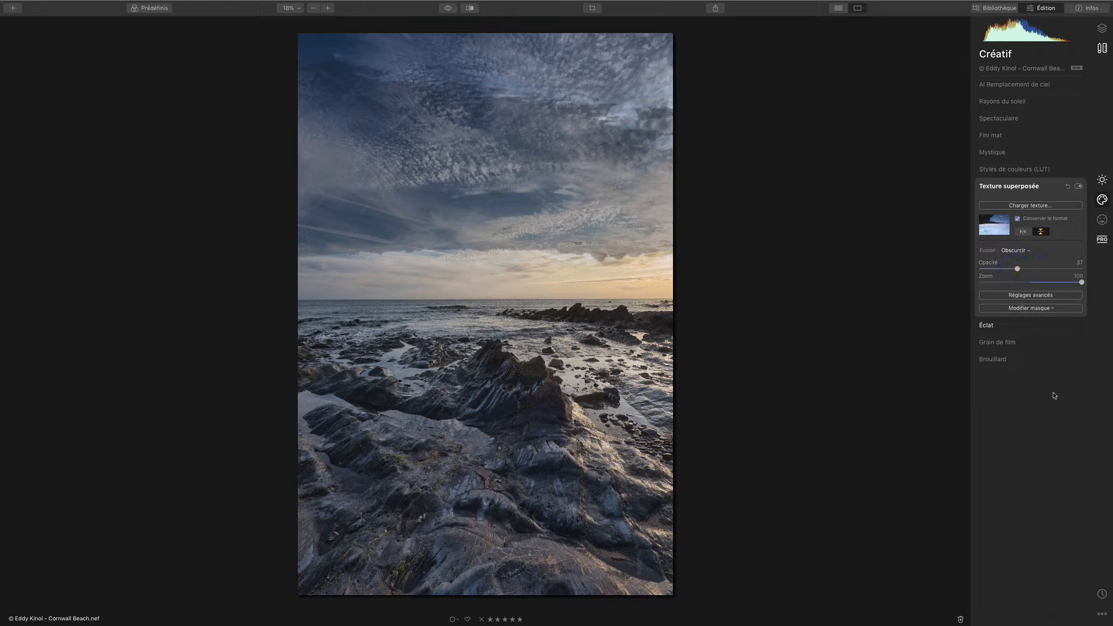
Step: Show the texture's advanced settings, raise its luminosity to 100 and set its opacity to 96
{"action": "left_click", "coordinate": [1030, 294]}
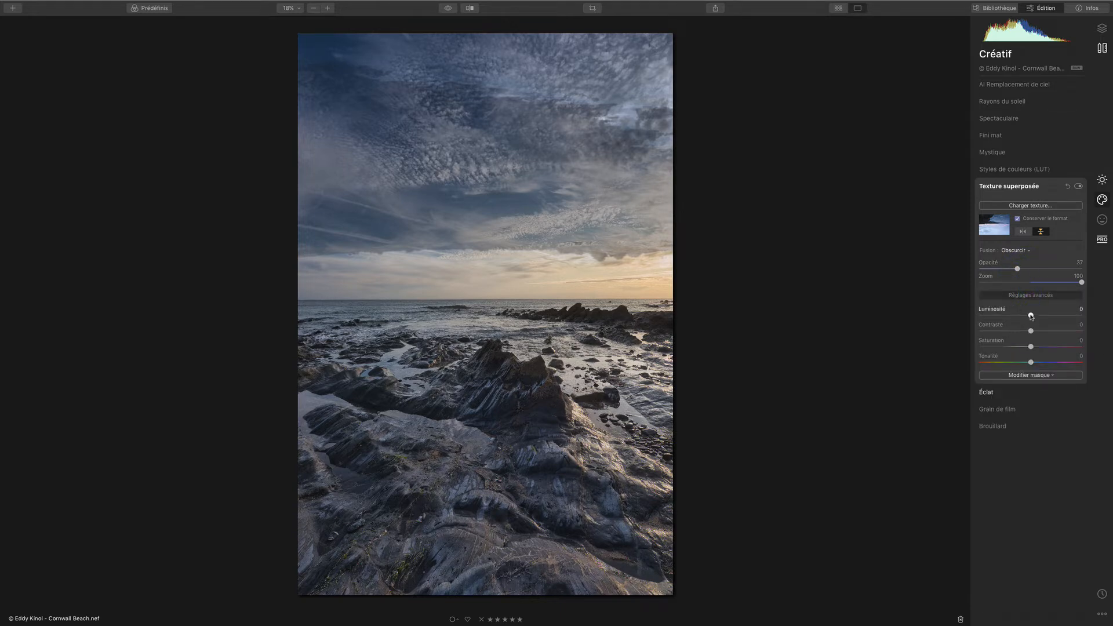
{"action": "left_click_drag", "start_coordinate": [1031, 315], "coordinate": [1112, 315]}
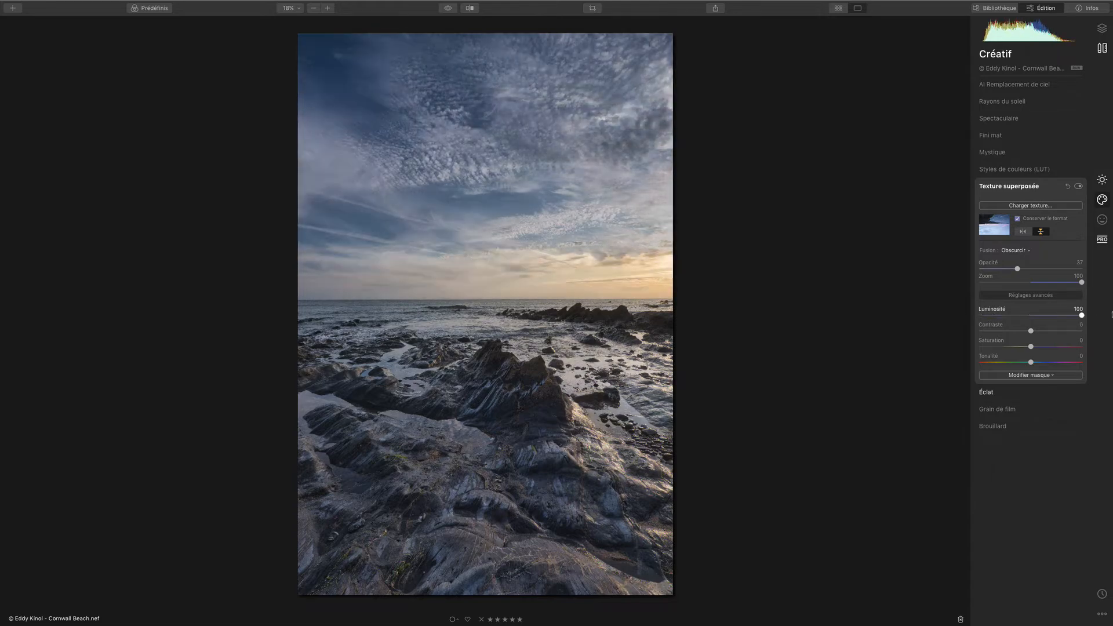
{"action": "left_click_drag", "start_coordinate": [1018, 269], "coordinate": [1079, 270]}
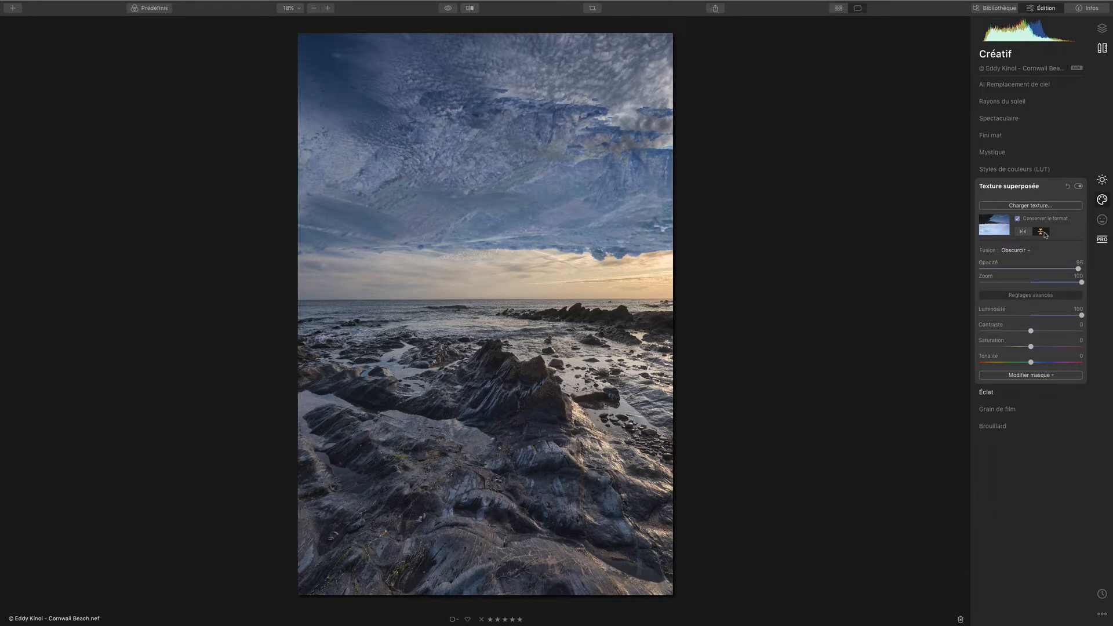
Step: Compare the texture with and without its preserved format, leave the option off and set opacity to 100
{"action": "left_click", "coordinate": [1018, 220]}
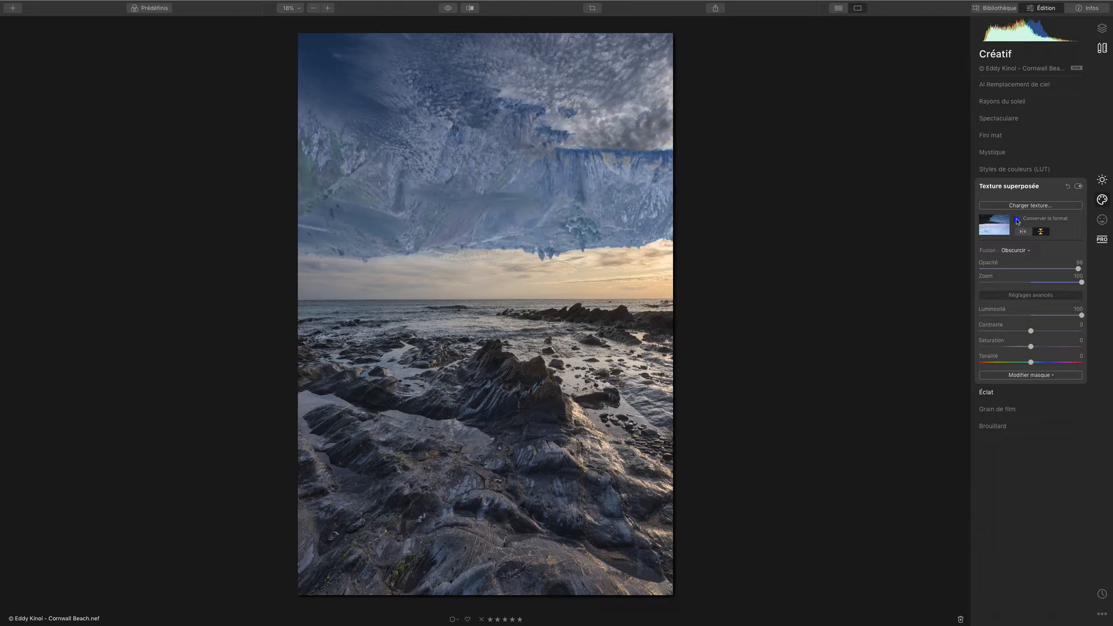
{"action": "left_click", "coordinate": [1018, 220]}
{"action": "left_click", "coordinate": [1018, 219]}
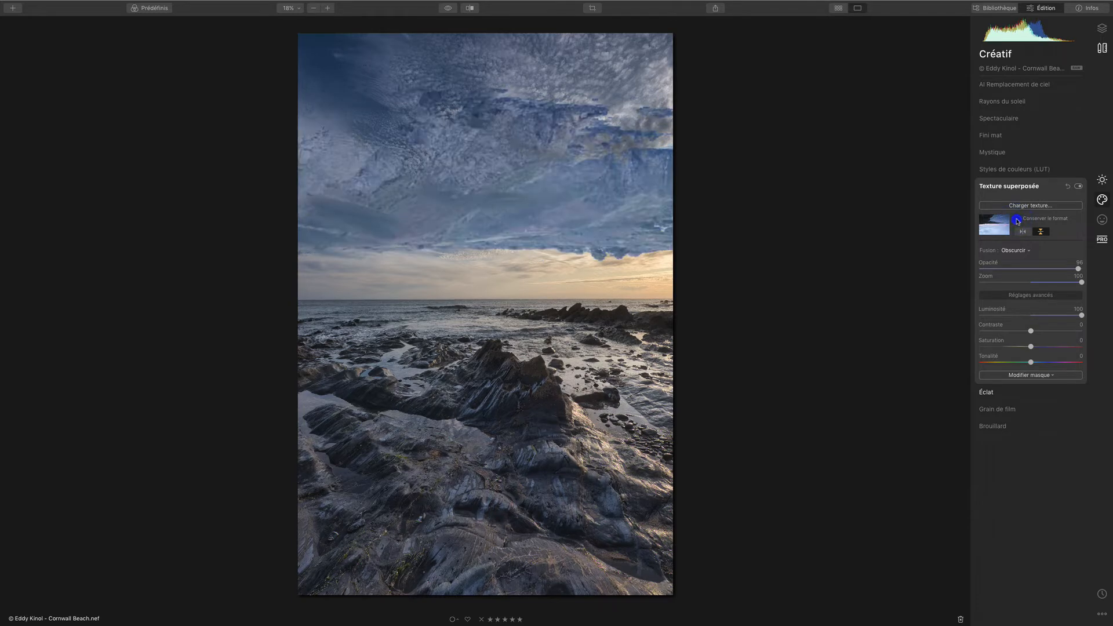
{"action": "left_click_drag", "start_coordinate": [1078, 269], "coordinate": [1112, 269]}
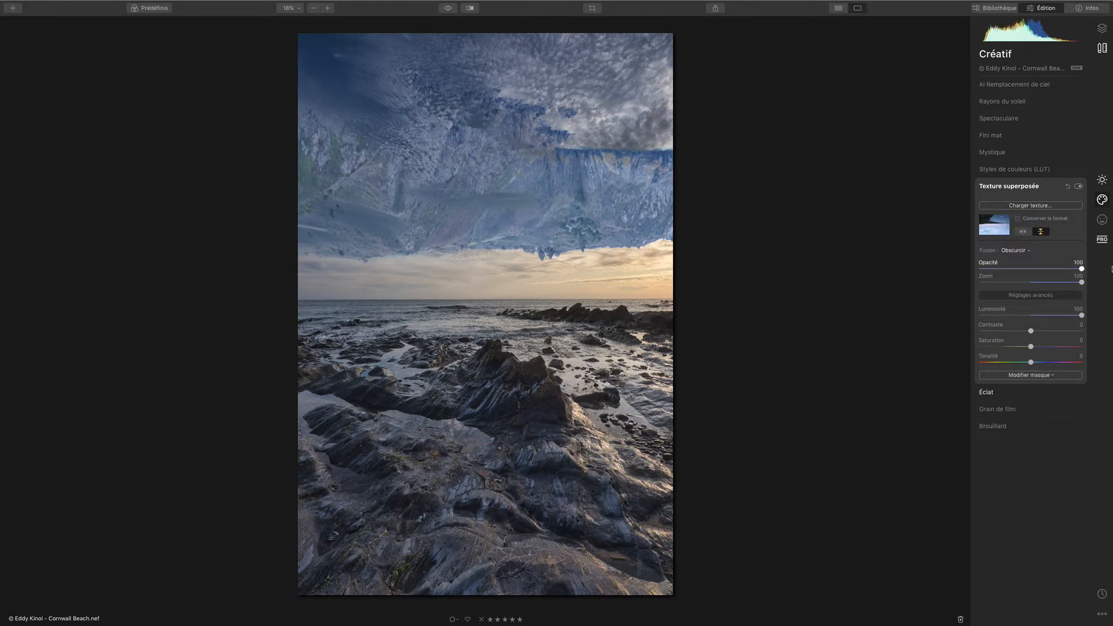
Step: Return the texture's blend mode to Normal and compare the preserved format option again, leaving it enabled
{"action": "left_click", "coordinate": [1019, 251]}
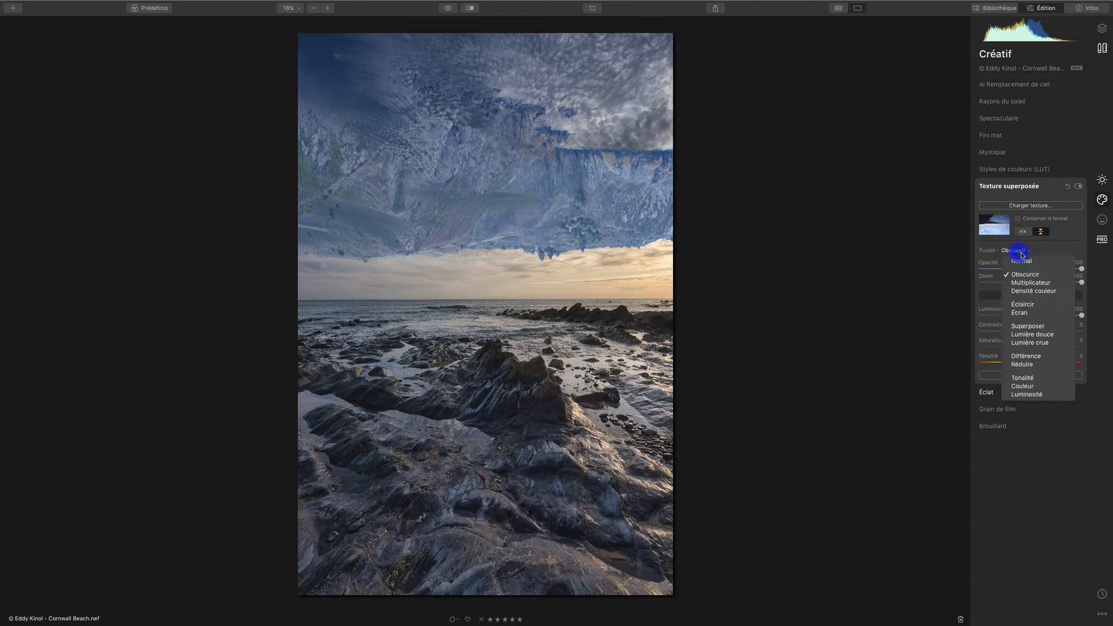
{"action": "left_click", "coordinate": [1022, 257]}
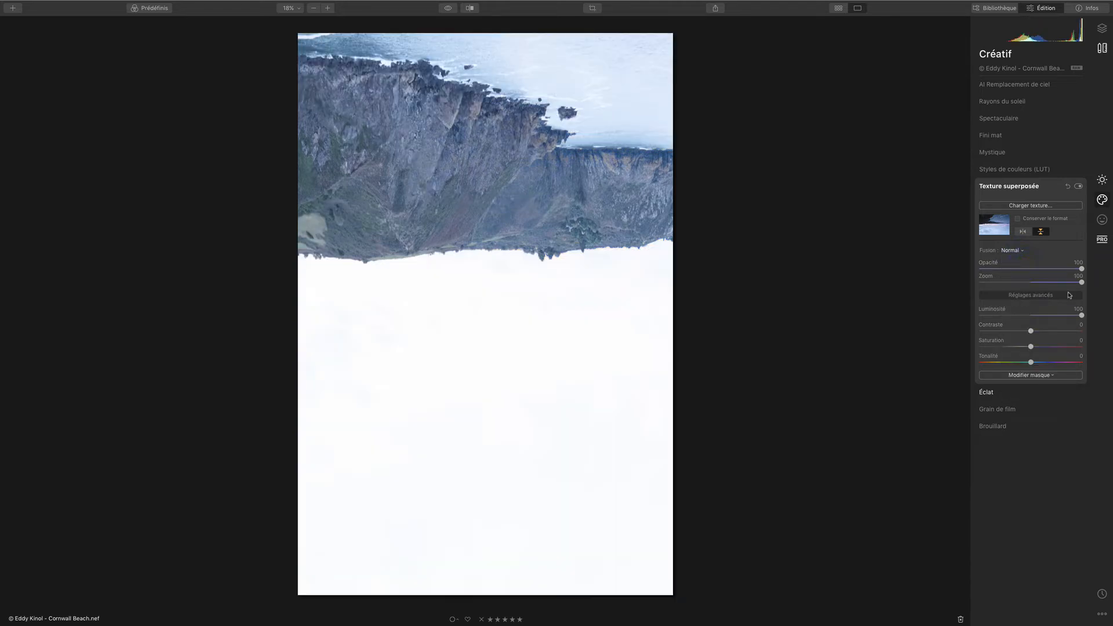
{"action": "left_click", "coordinate": [1018, 219]}
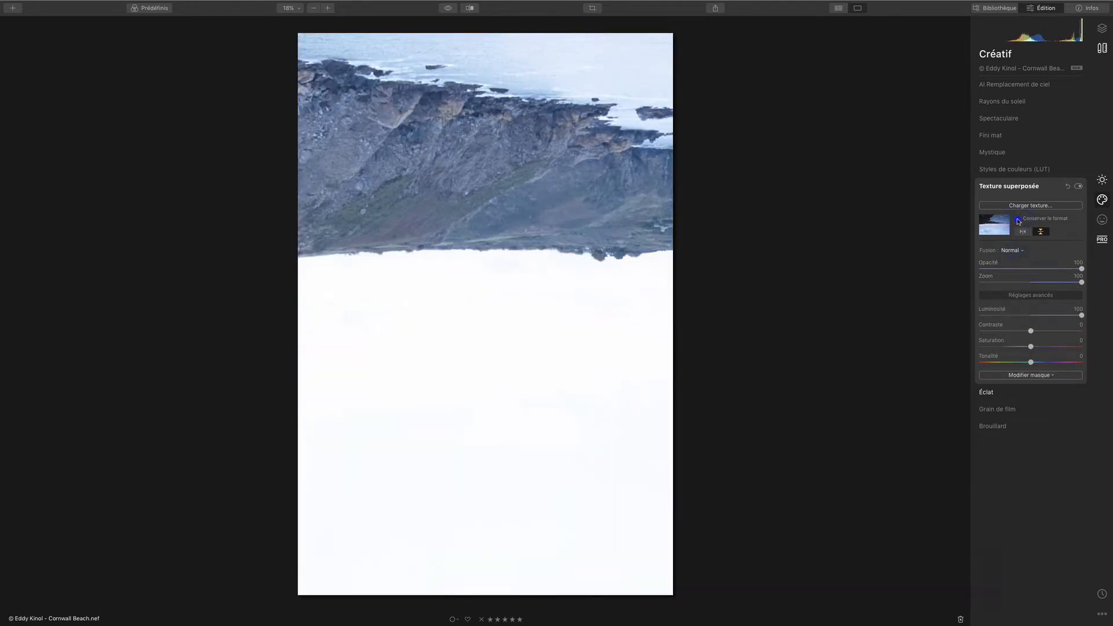
{"action": "left_click", "coordinate": [1018, 220]}
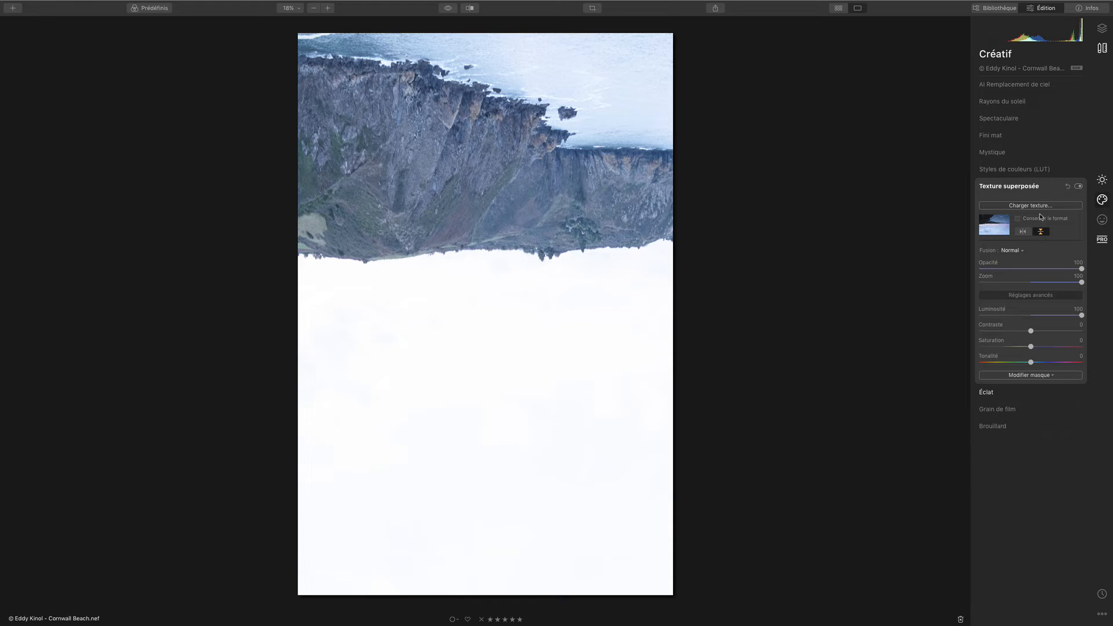
{"action": "left_click", "coordinate": [1021, 219]}
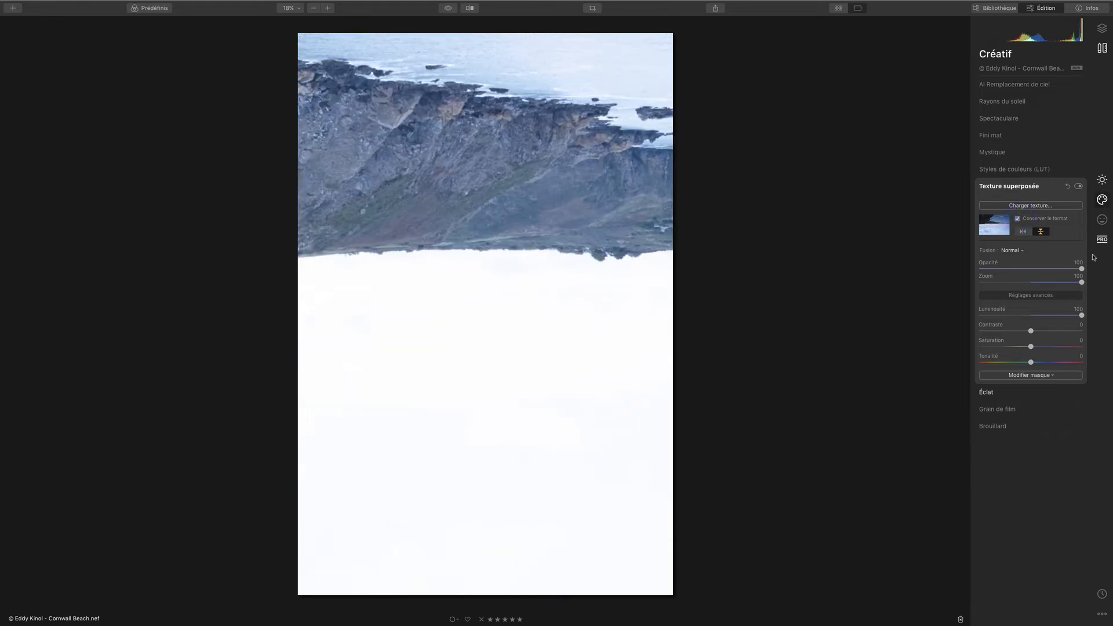
Step: Set the texture's opacity to 64, luminosity to -60, contrast to 20, saturation to 59 and Tonalité to -118
{"action": "left_click_drag", "start_coordinate": [1081, 269], "coordinate": [1043, 269]}
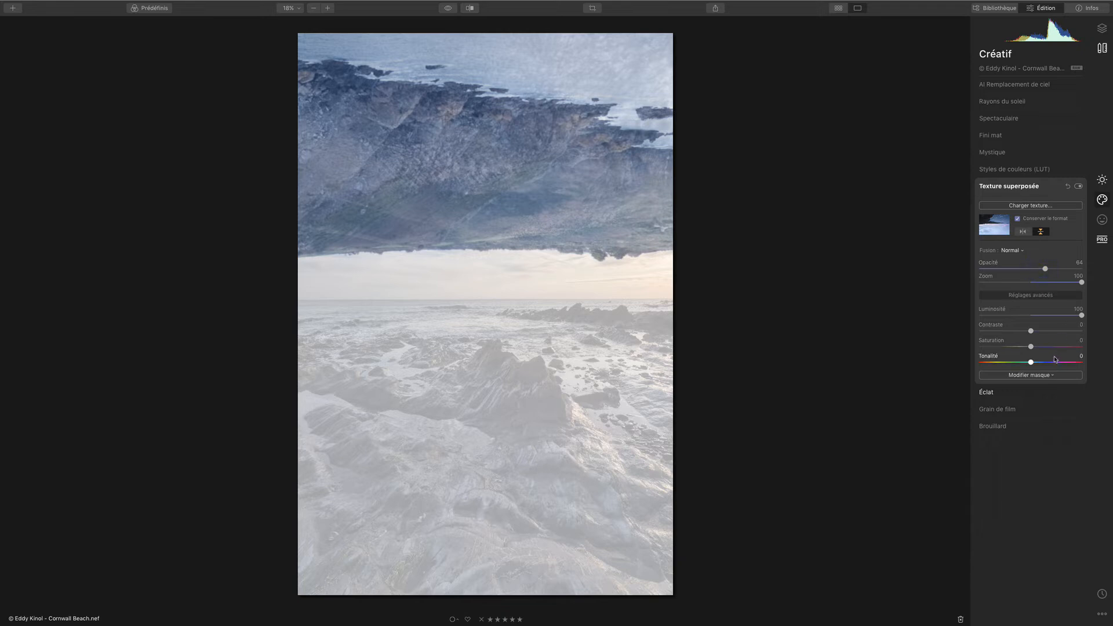
{"action": "left_click_drag", "start_coordinate": [1083, 316], "coordinate": [998, 362]}
{"action": "left_click", "coordinate": [1064, 378]}
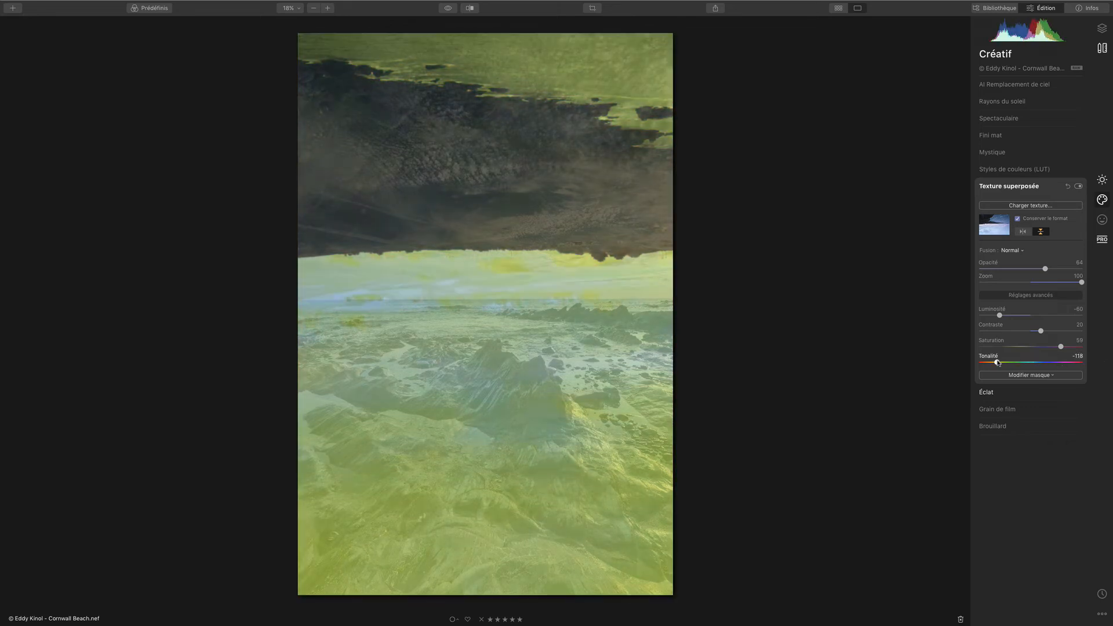
Step: Paint a brush mask that reveals the texture in patches over the foreground rocks and the sea, and finish mask editing
{"action": "left_click", "coordinate": [1028, 376]}
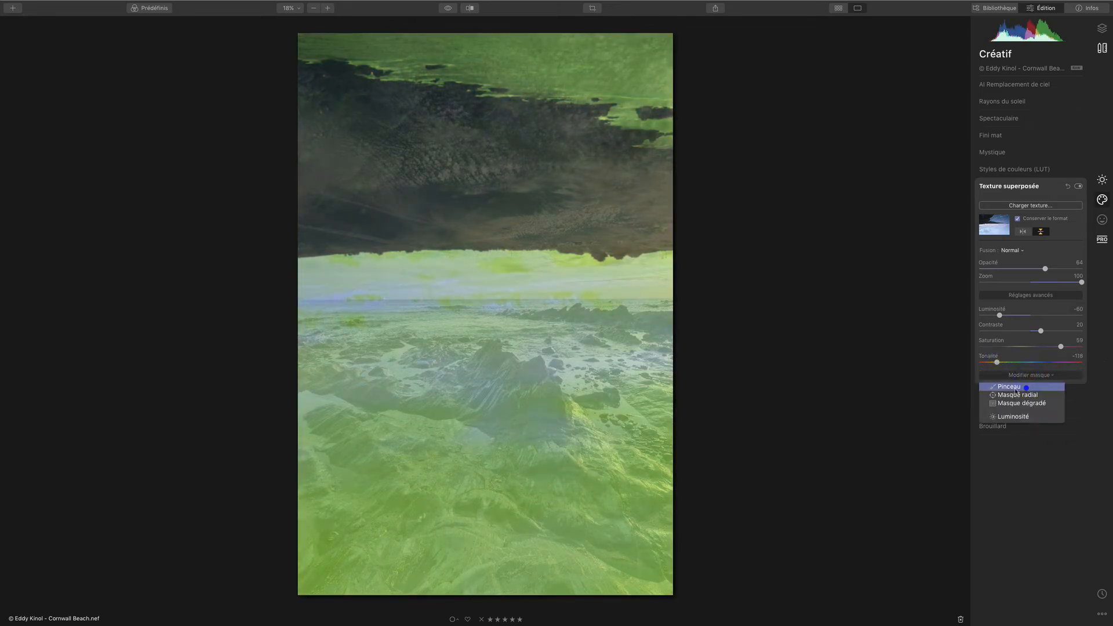
{"action": "left_click", "coordinate": [1023, 386]}
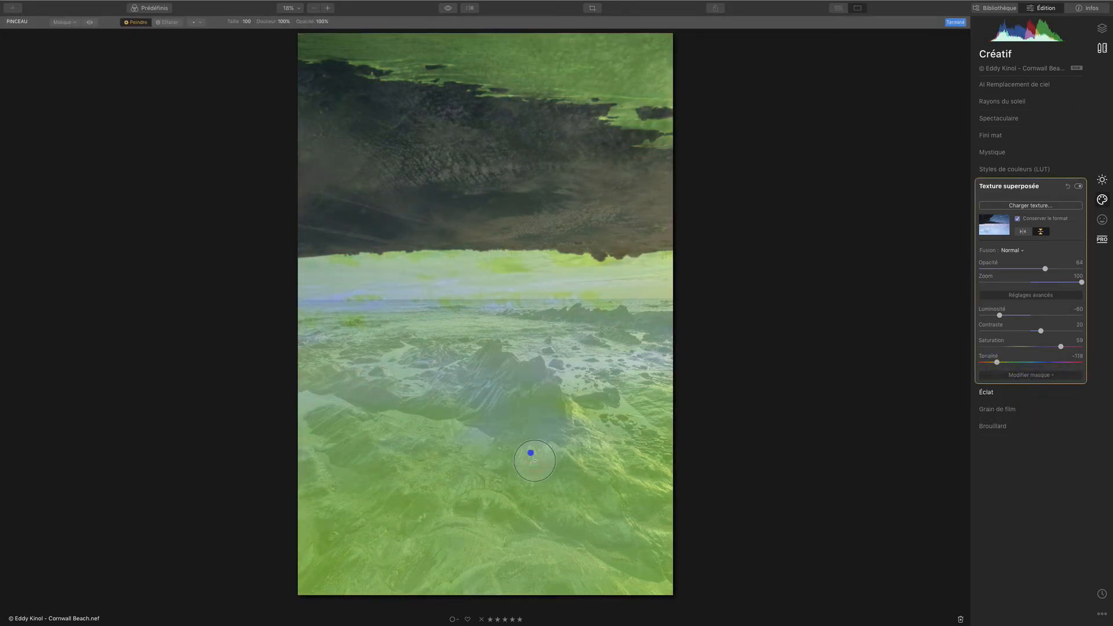
{"action": "mouse_move", "coordinate": [535, 461]}
{"action": "left_mouse_down"}
{"action": "mouse_move", "coordinate": [581, 441]}
{"action": "mouse_move", "coordinate": [564, 458]}
{"action": "mouse_move", "coordinate": [581, 529]}
{"action": "left_mouse_up"}
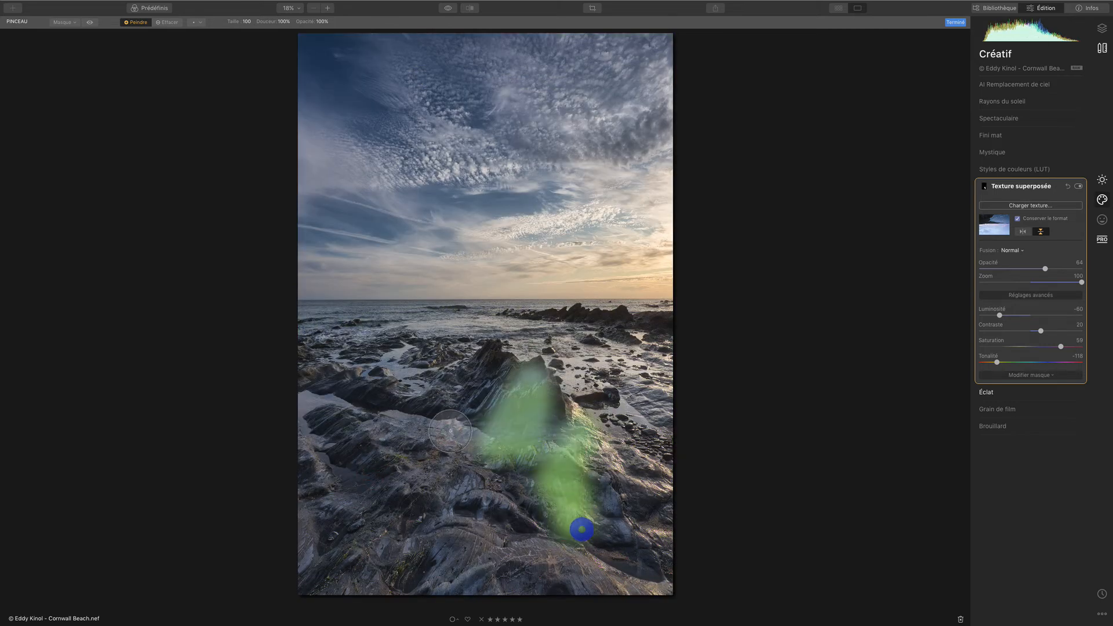
{"action": "mouse_move", "coordinate": [441, 421]}
{"action": "left_mouse_down"}
{"action": "mouse_move", "coordinate": [451, 512]}
{"action": "mouse_move", "coordinate": [499, 521]}
{"action": "mouse_move", "coordinate": [485, 571]}
{"action": "left_mouse_up"}
{"action": "mouse_move", "coordinate": [427, 362]}
{"action": "left_mouse_down"}
{"action": "mouse_move", "coordinate": [385, 410]}
{"action": "mouse_move", "coordinate": [586, 344]}
{"action": "left_mouse_up"}
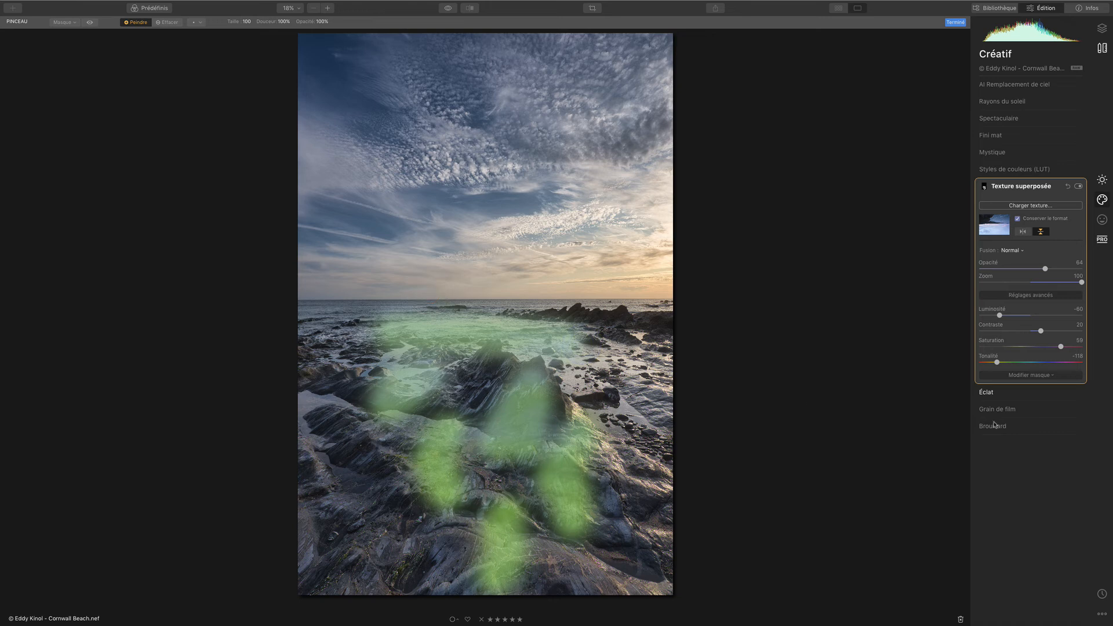
{"action": "left_click", "coordinate": [1049, 377]}
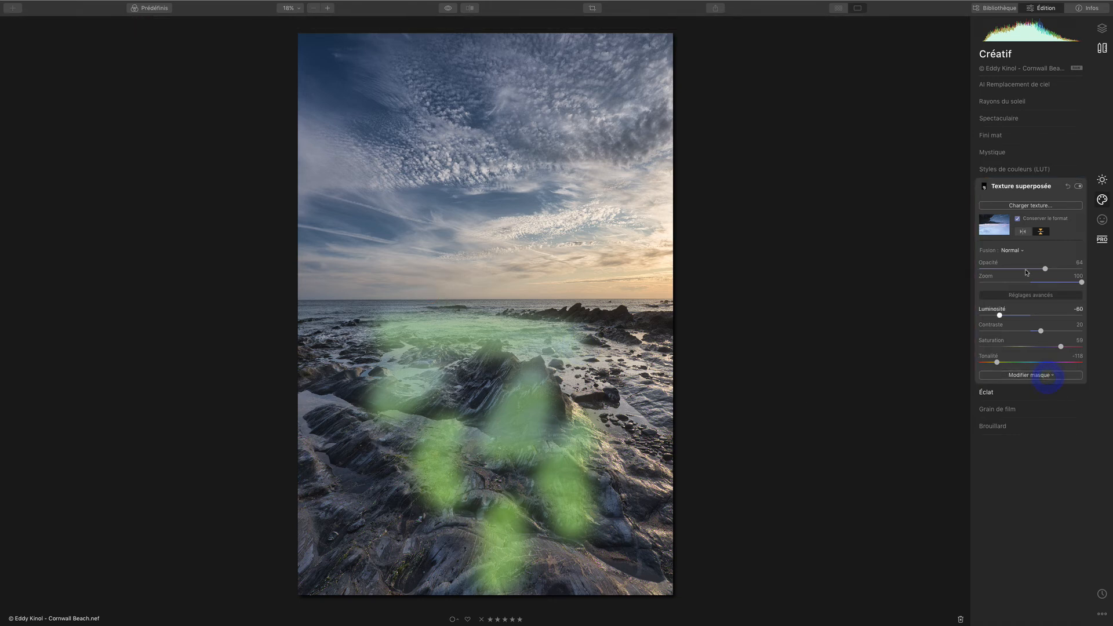
Step: Clear the painted mask of the overlay texture
{"action": "left_click", "coordinate": [985, 187]}
{"action": "left_click", "coordinate": [963, 211]}
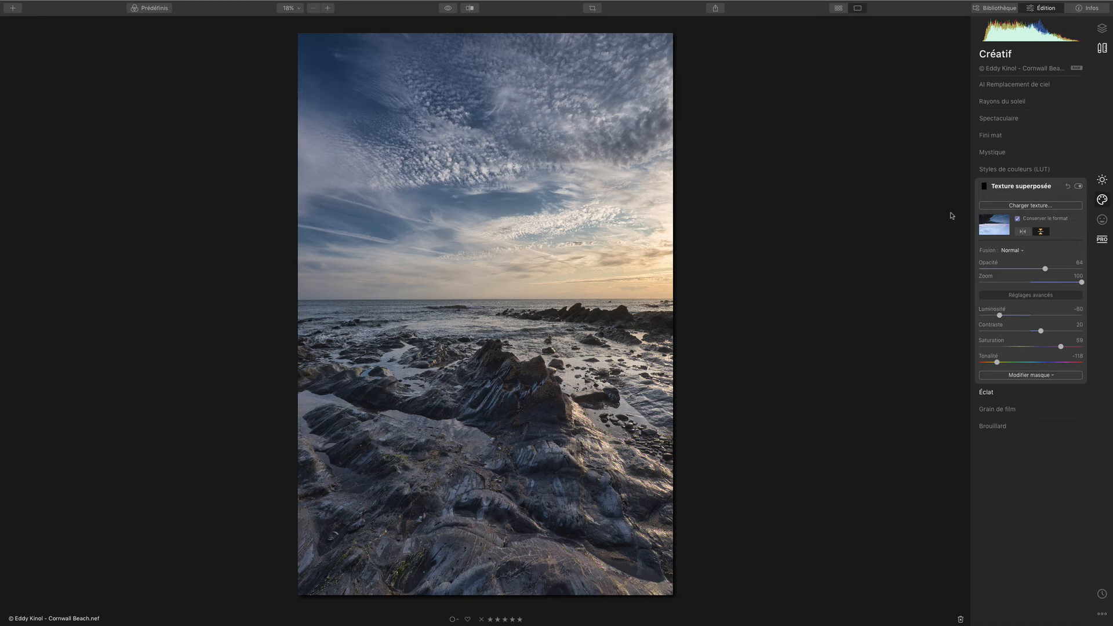
Step: Invert the texture's mask and adjust the texture to opacity 84, luminosity 33 and Tonalité 113
{"action": "left_click", "coordinate": [1035, 362]}
{"action": "left_click", "coordinate": [985, 186]}
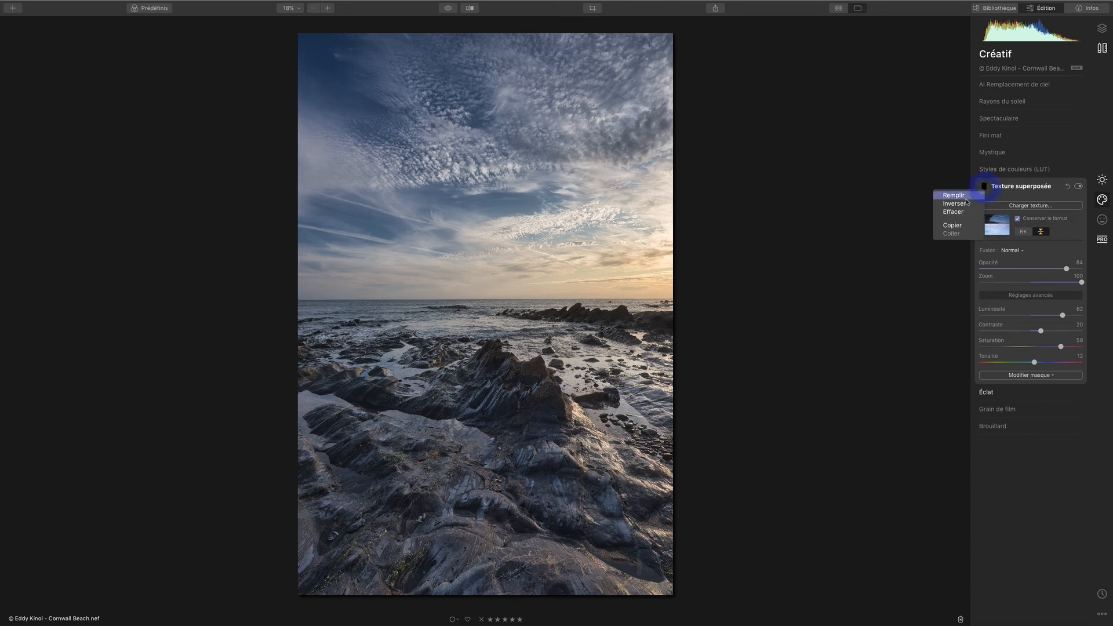
{"action": "left_click", "coordinate": [968, 204]}
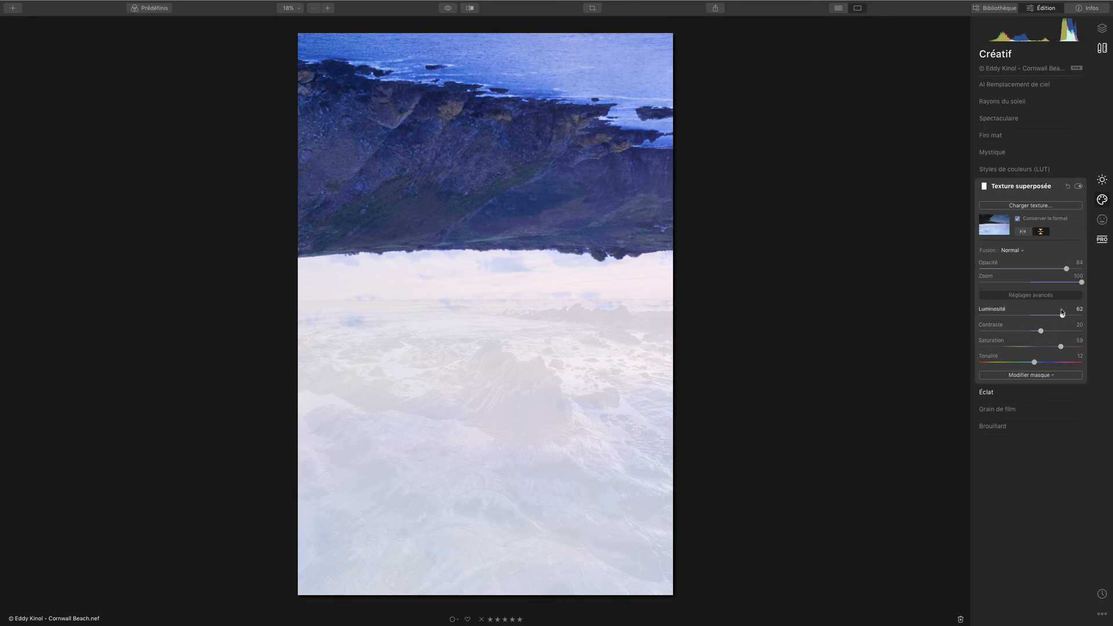
{"action": "left_click_drag", "start_coordinate": [1065, 317], "coordinate": [1050, 317]}
{"action": "left_click_drag", "start_coordinate": [1035, 363], "coordinate": [1064, 363]}
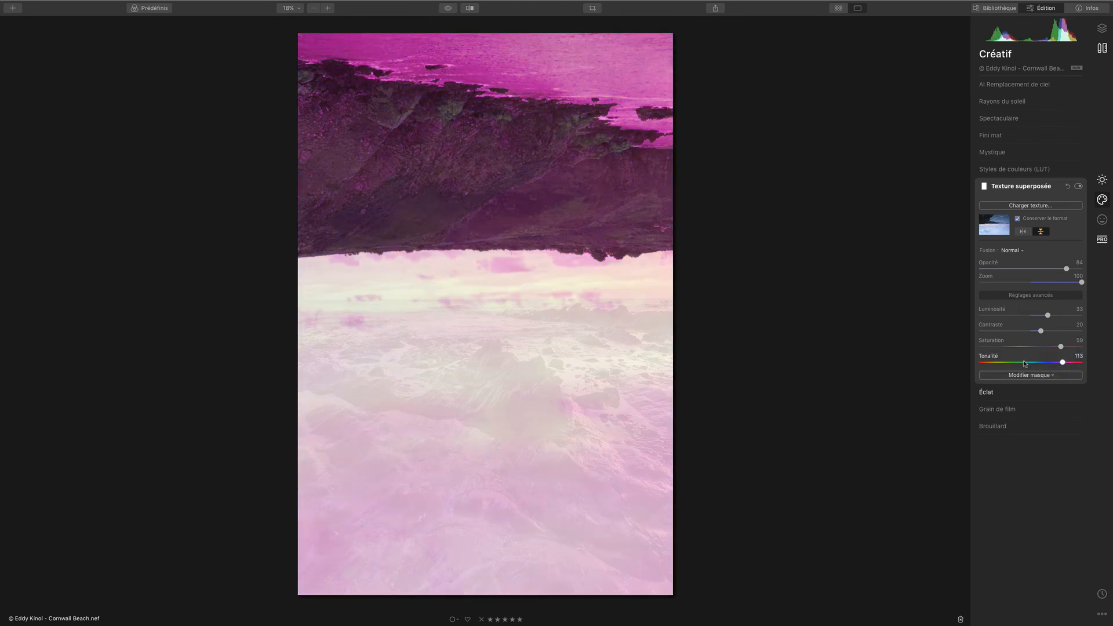
Step: Reset the Texture superposée filter
{"action": "left_click", "coordinate": [1068, 187]}
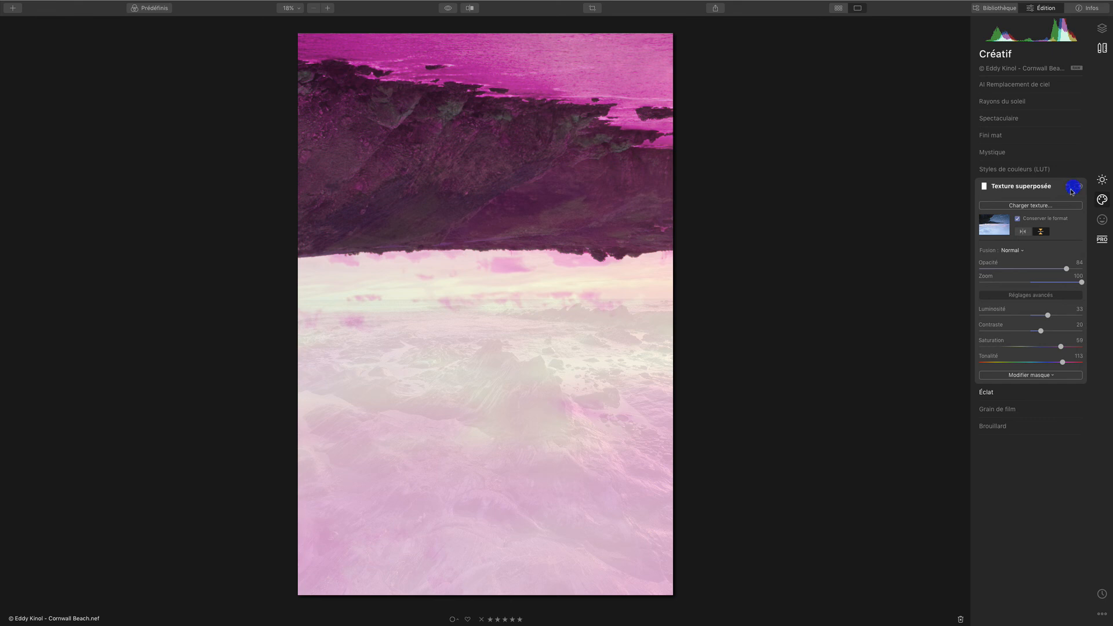